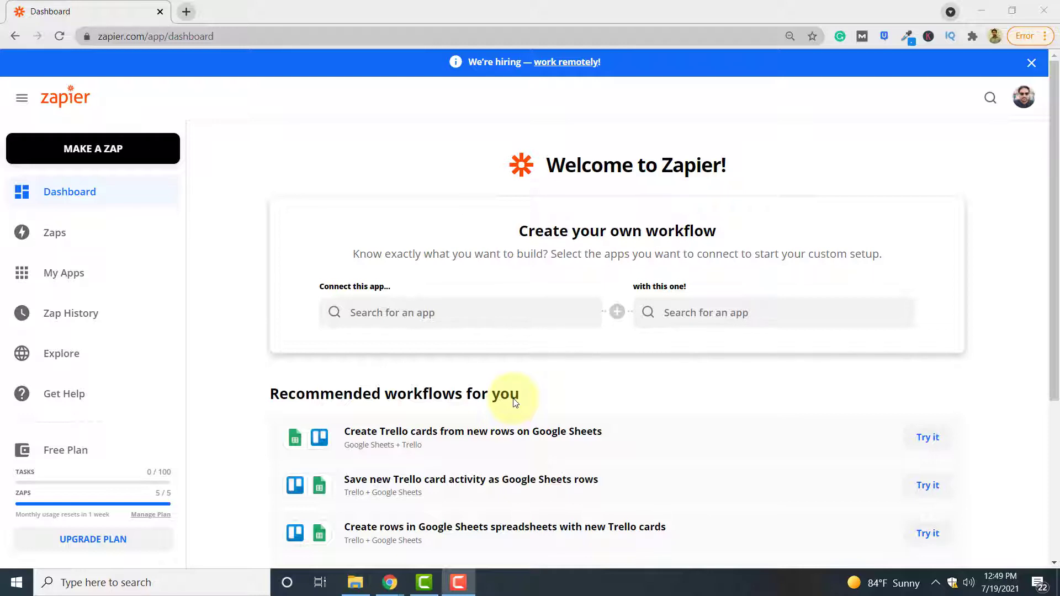
Start a new Zap triggered by Google Drive's New File in Folder event.
{"action": "left_click", "coordinate": [140, 164]}
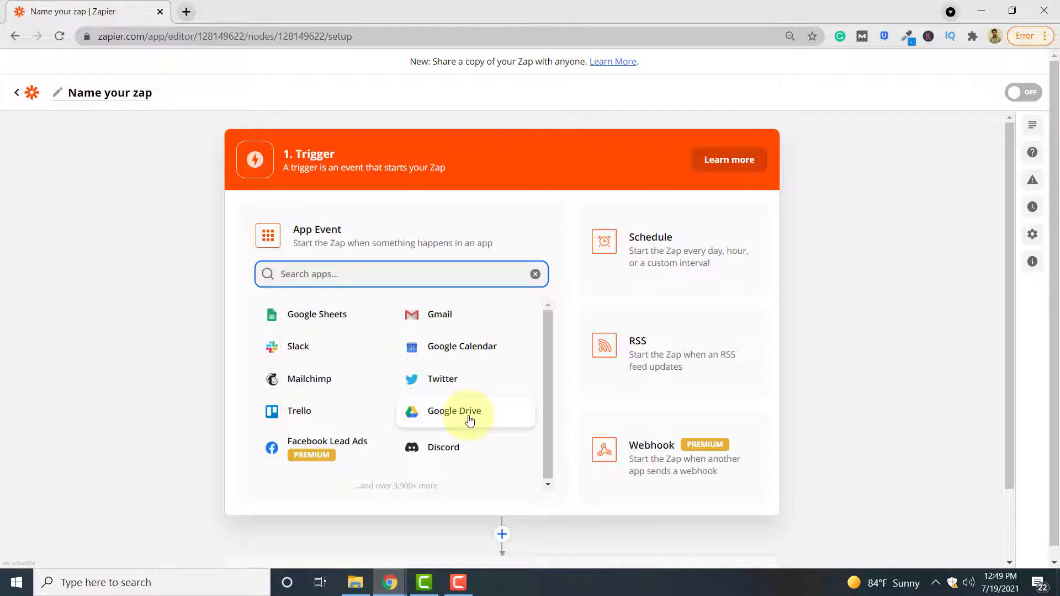
{"action": "left_click", "coordinate": [469, 421]}
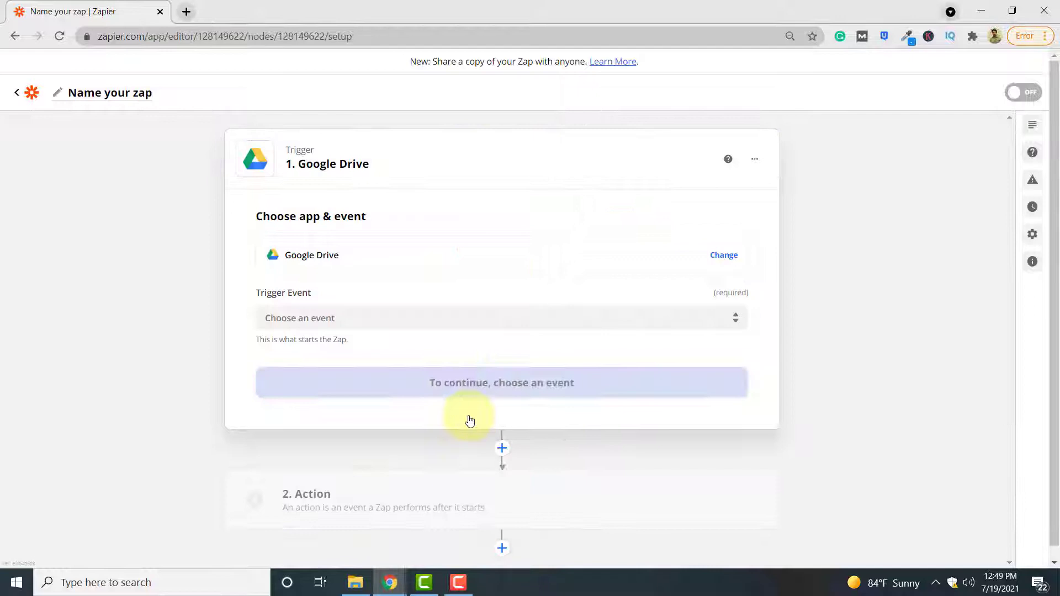
{"action": "left_click", "coordinate": [447, 313]}
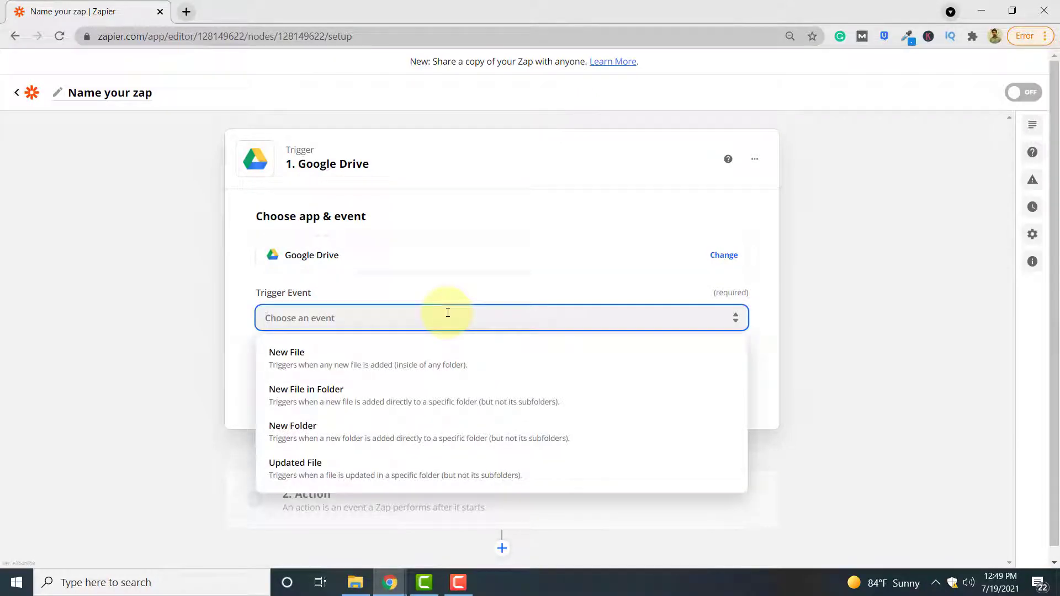
{"action": "left_click", "coordinate": [424, 401]}
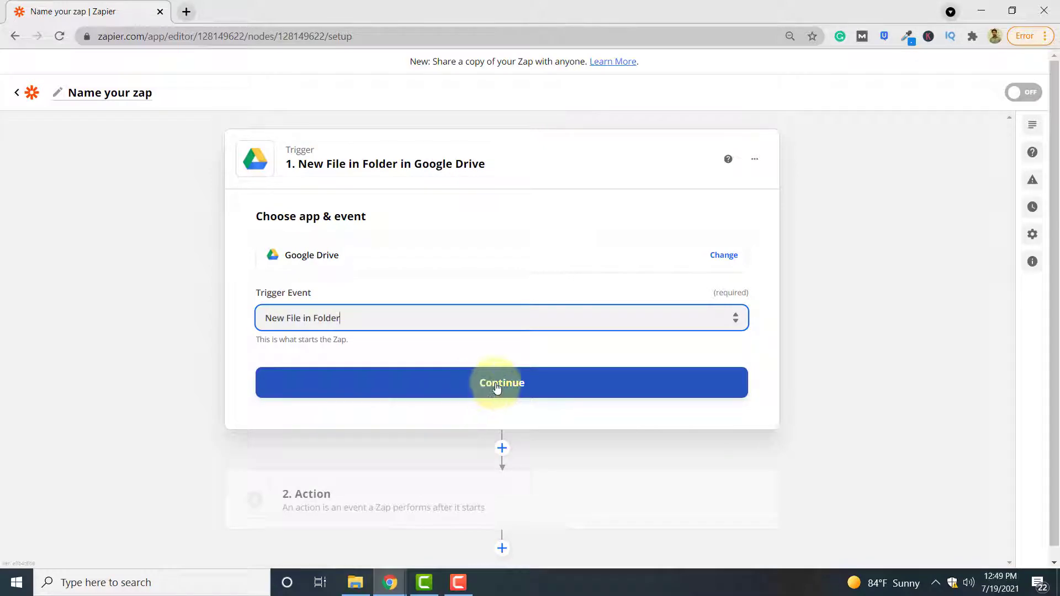
Connect the existing Google Drive account to the trigger.
{"action": "left_click", "coordinate": [496, 384]}
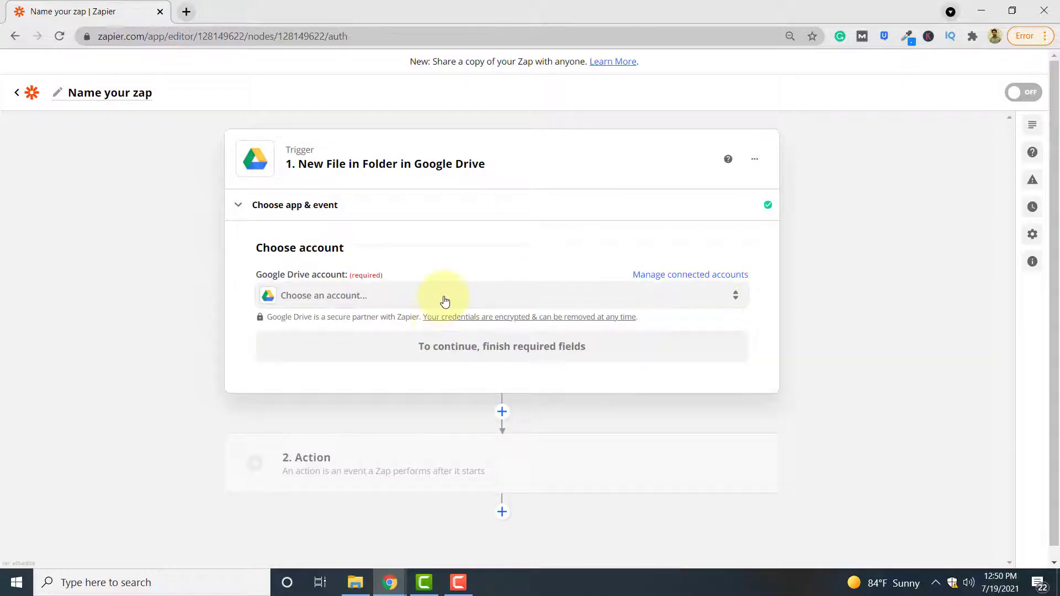
{"action": "left_click", "coordinate": [467, 297]}
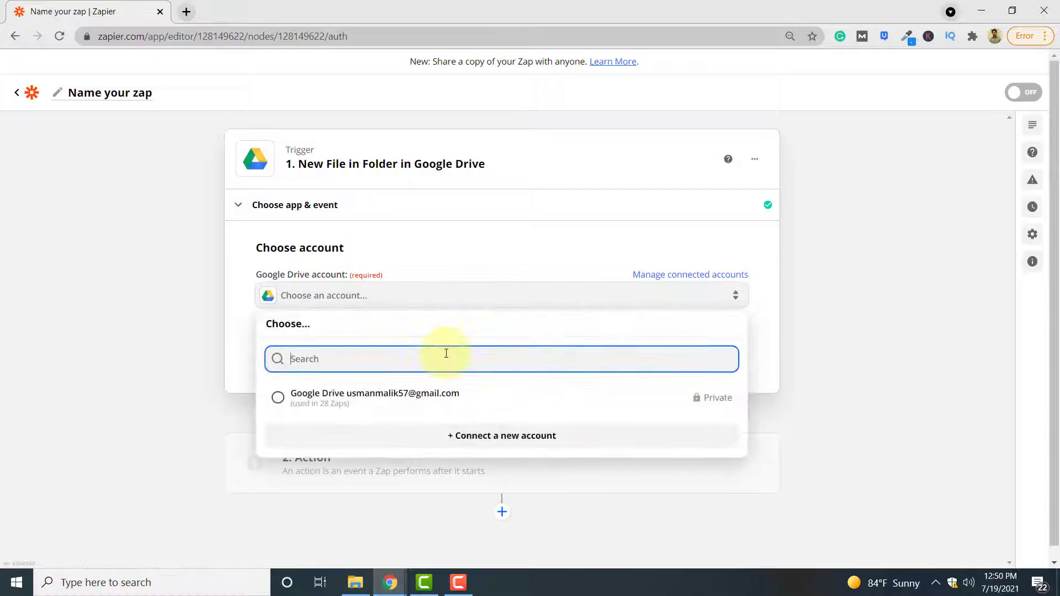
{"action": "left_click", "coordinate": [433, 401]}
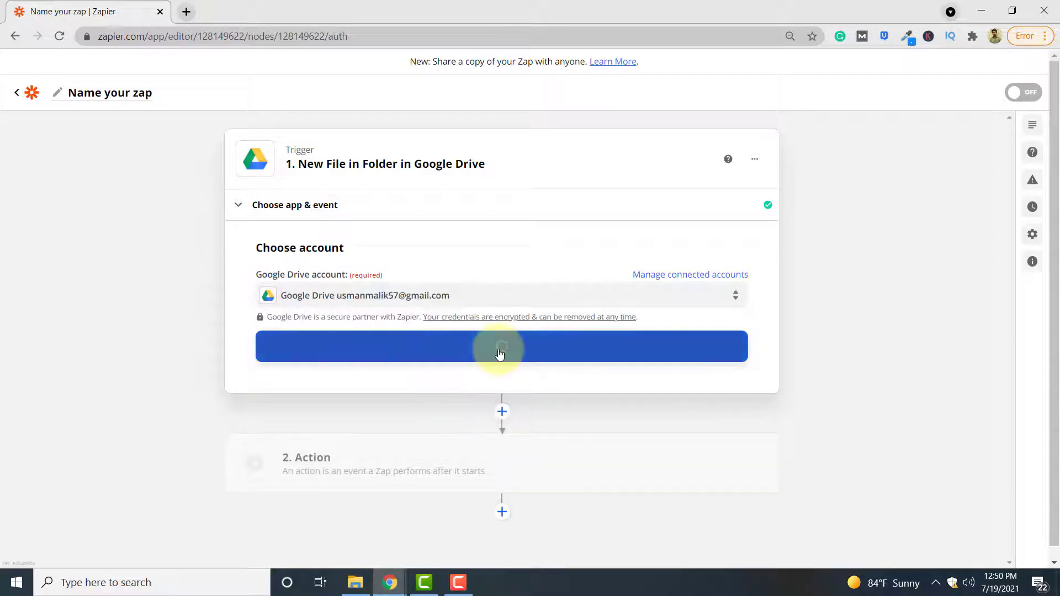
{"action": "left_click", "coordinate": [539, 353]}
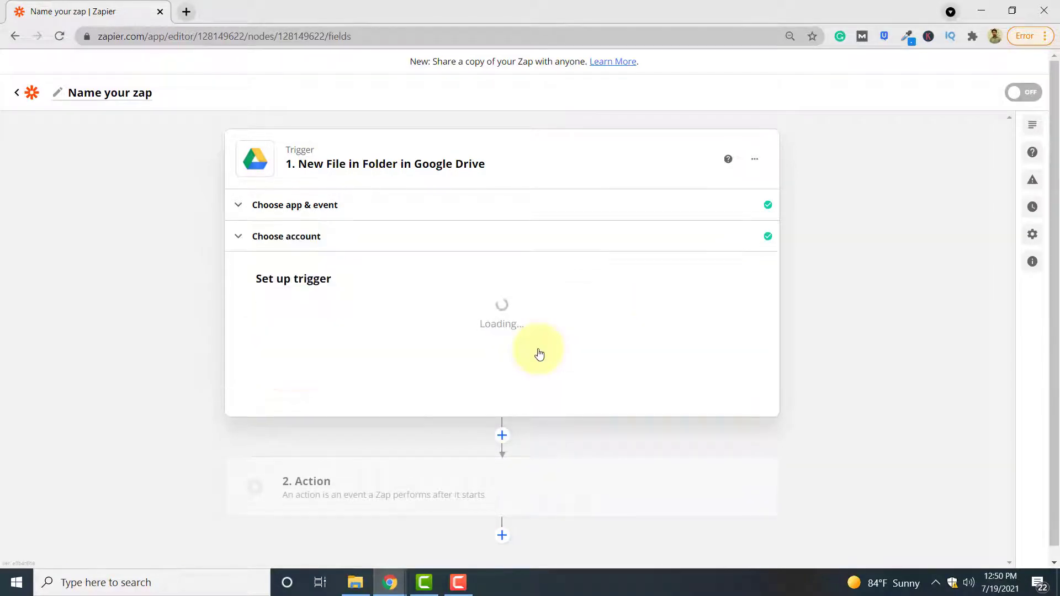
Set the trigger to watch the my_documents folder in My Google Drive.
{"action": "left_click", "coordinate": [411, 329]}
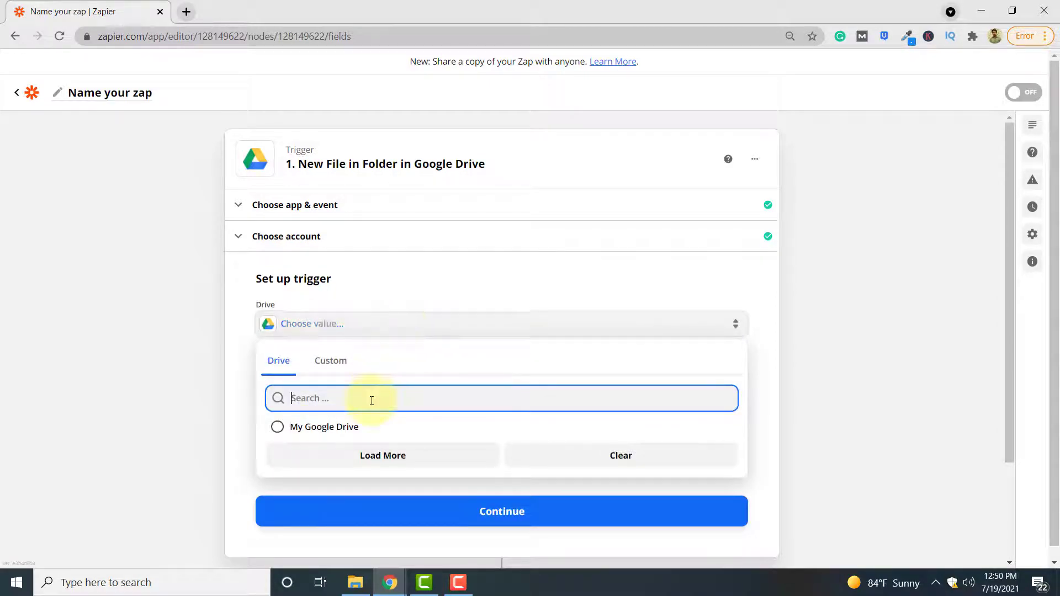
{"action": "left_click", "coordinate": [314, 428]}
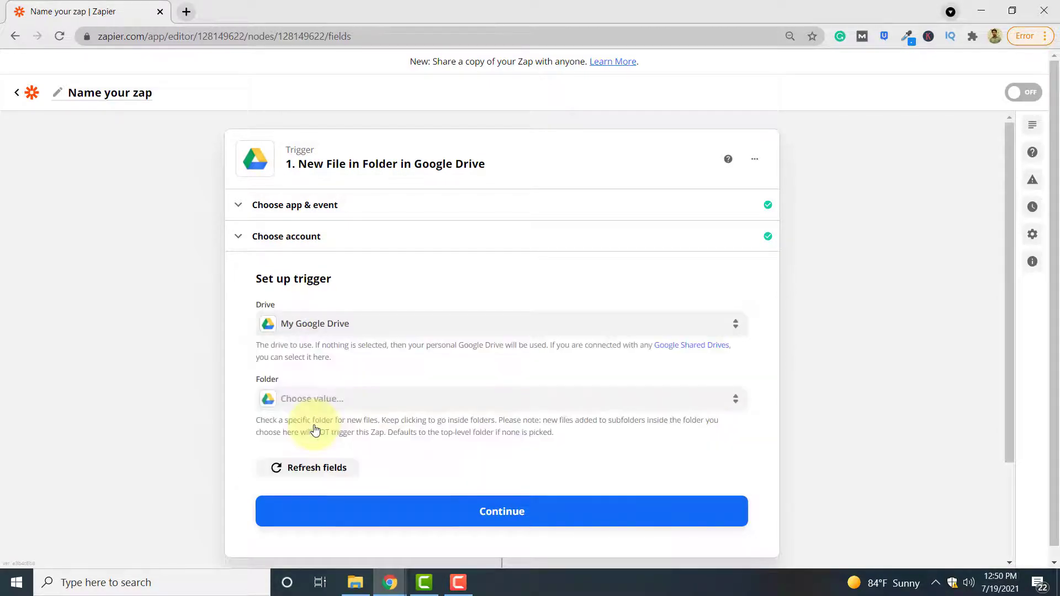
{"action": "left_click", "coordinate": [423, 403]}
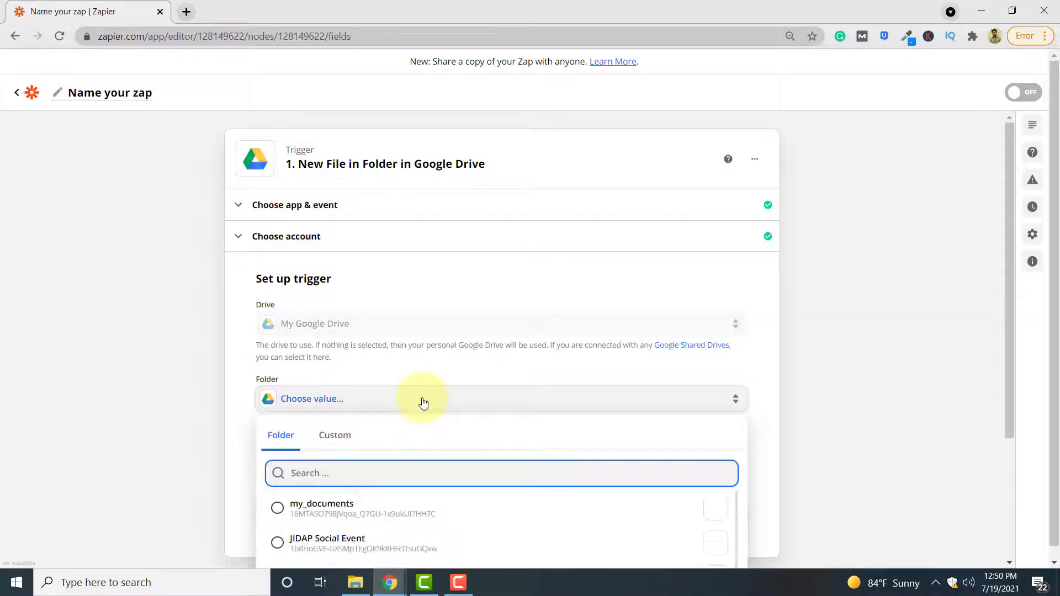
{"action": "left_click", "coordinate": [382, 505]}
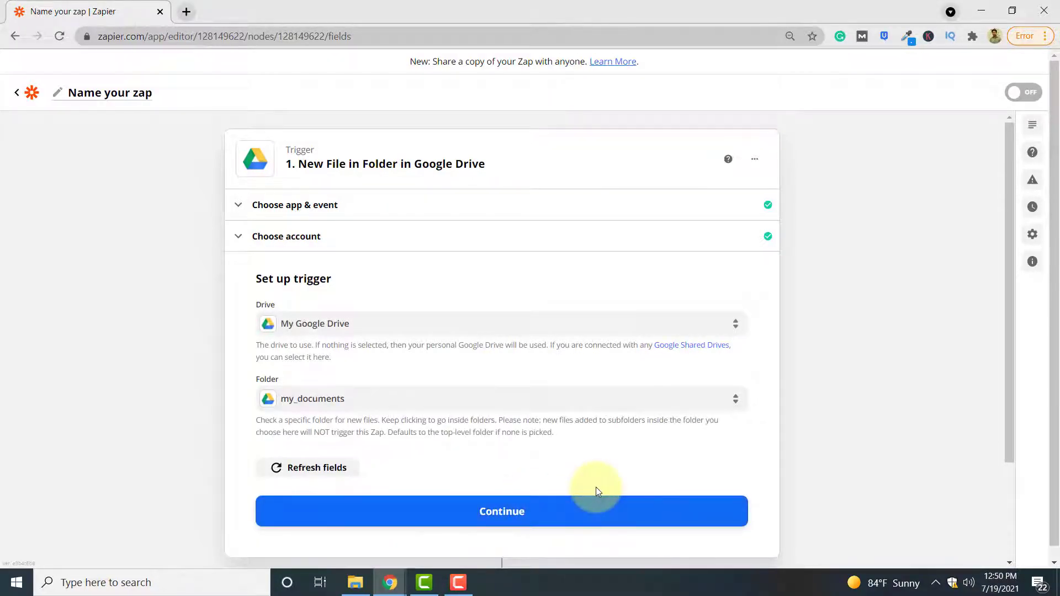
Test the trigger and review the sample eiffel_tower file it returns.
{"action": "left_click", "coordinate": [564, 508]}
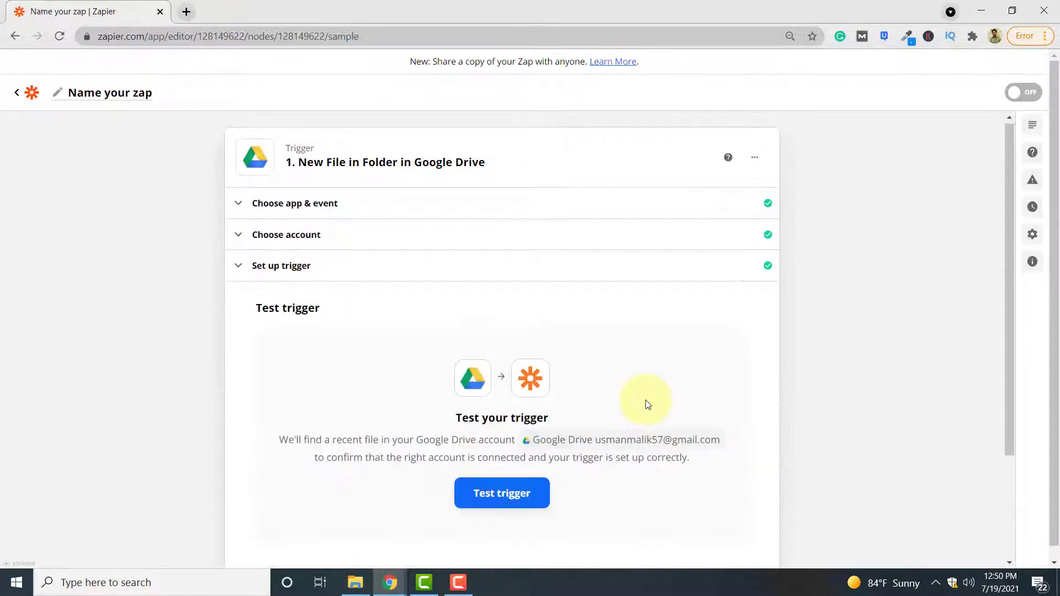
{"action": "scroll", "coordinate": [647, 405], "scroll_direction": "down", "scroll_amount": 1}
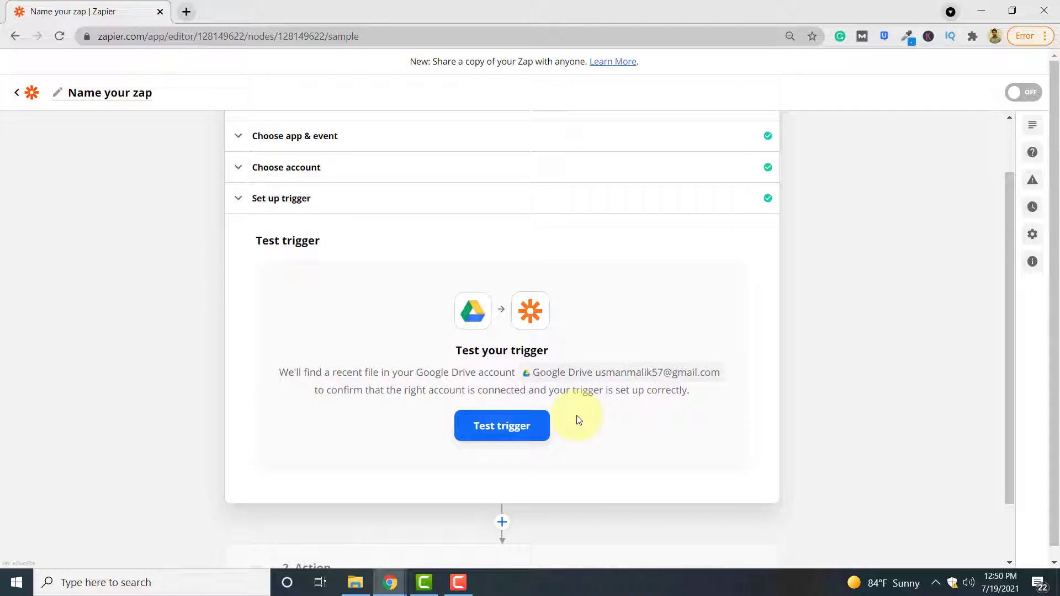
{"action": "left_click", "coordinate": [508, 426]}
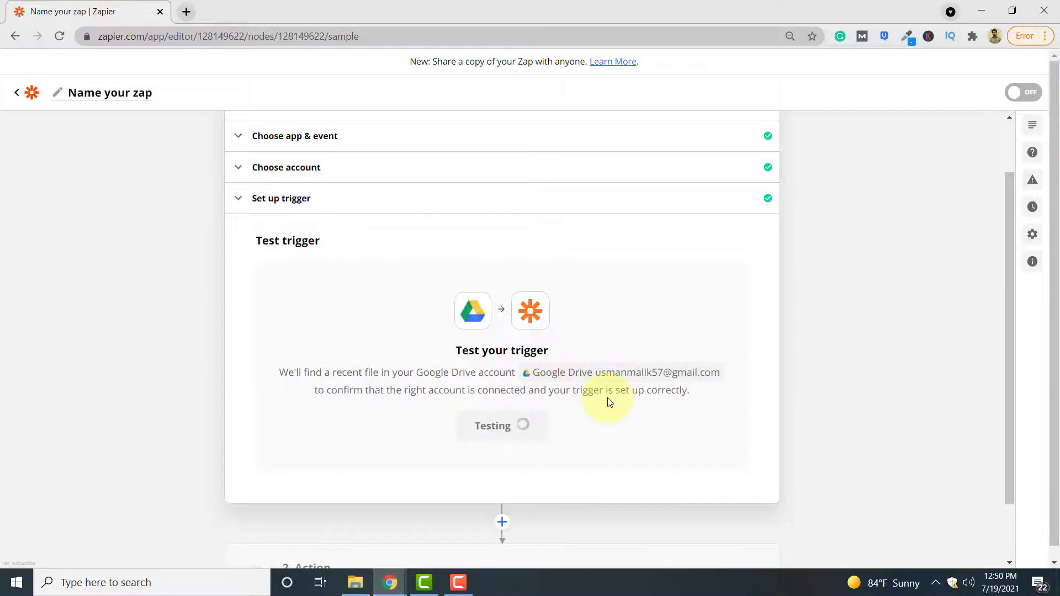
{"action": "scroll", "coordinate": [607, 402], "scroll_direction": "down", "scroll_amount": 3}
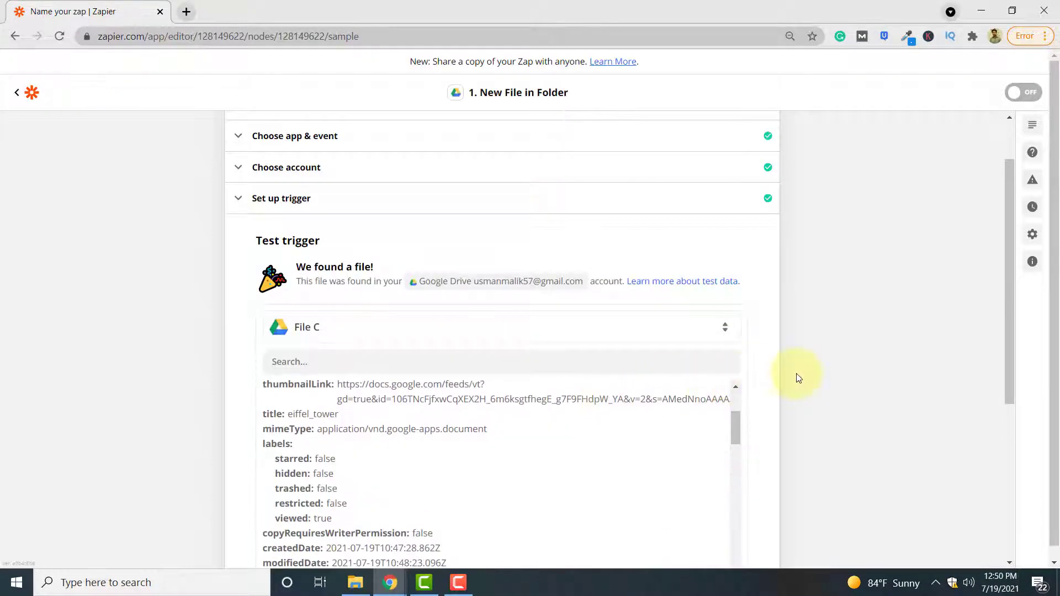
{"action": "scroll", "coordinate": [746, 377], "scroll_direction": "down", "scroll_amount": 3}
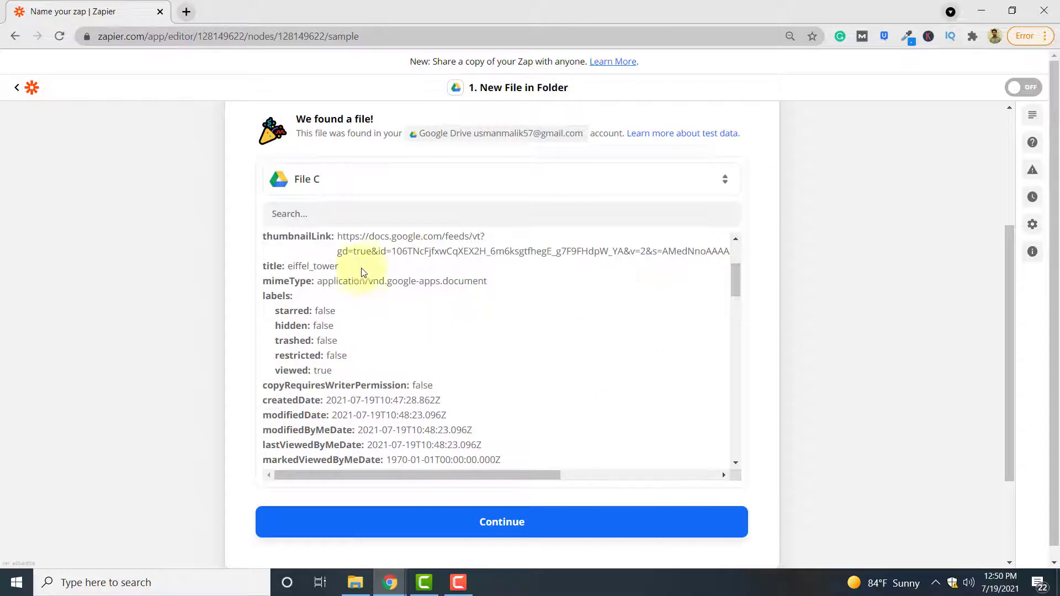
{"action": "scroll", "coordinate": [607, 359], "scroll_direction": "down", "scroll_amount": 3}
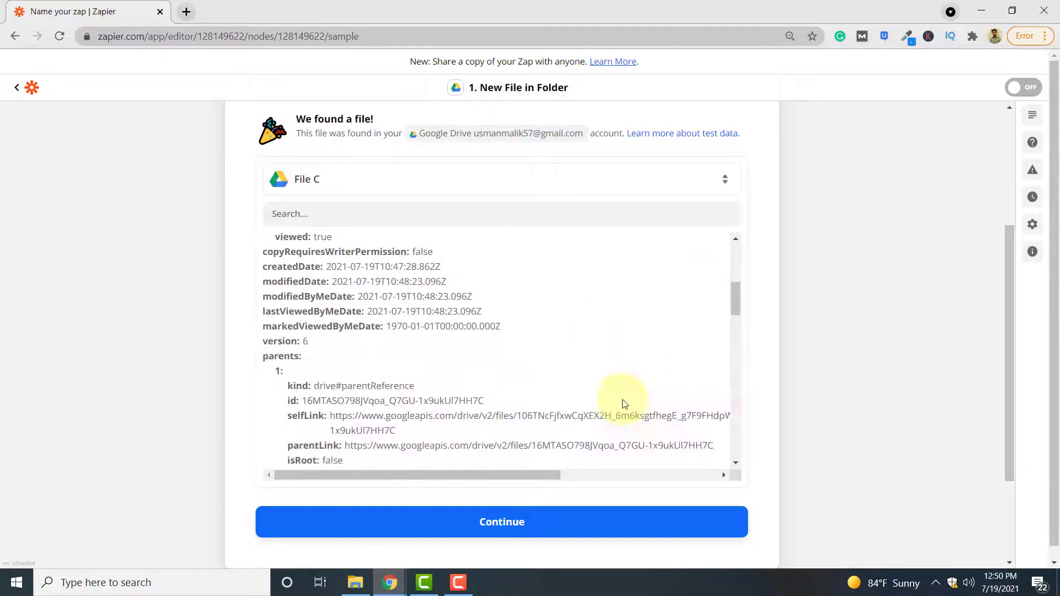
Add a PDF.co action using the Anything to PDF Converter event.
{"action": "left_click", "coordinate": [575, 528]}
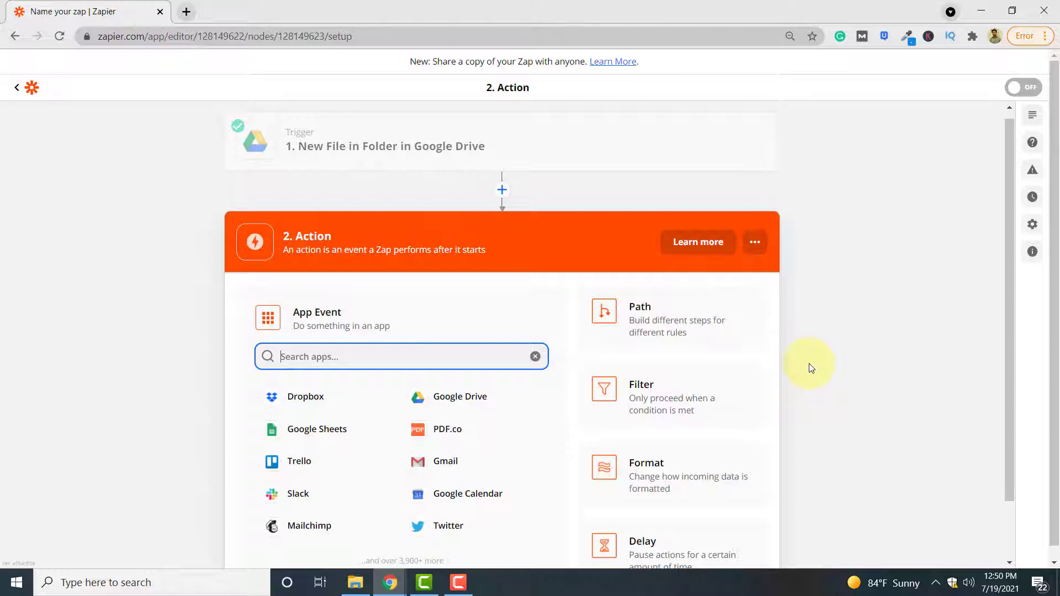
{"action": "scroll", "coordinate": [809, 363], "scroll_direction": "down", "scroll_amount": 1}
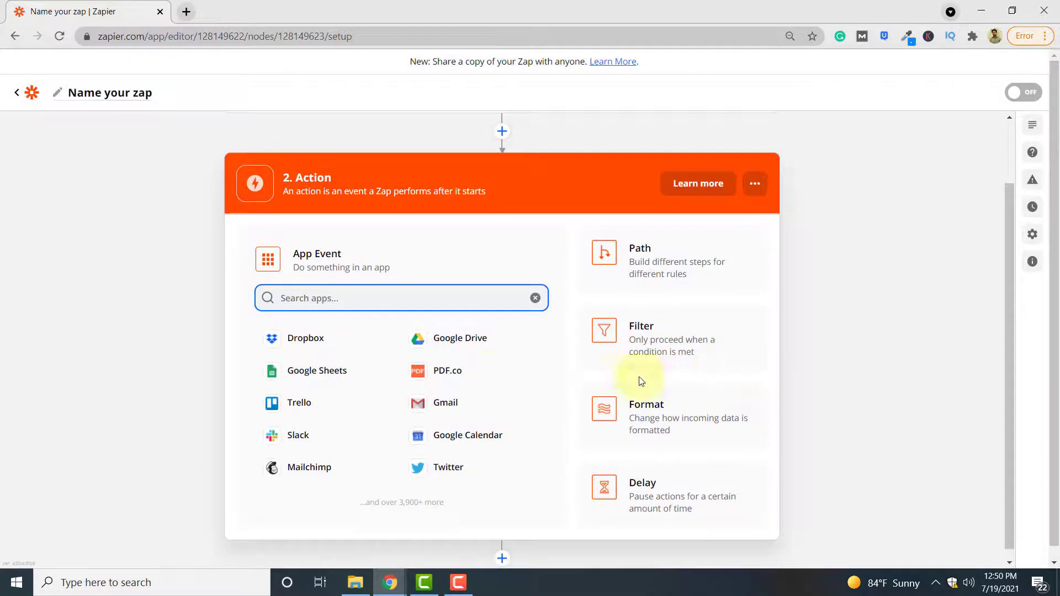
{"action": "left_click", "coordinate": [469, 381]}
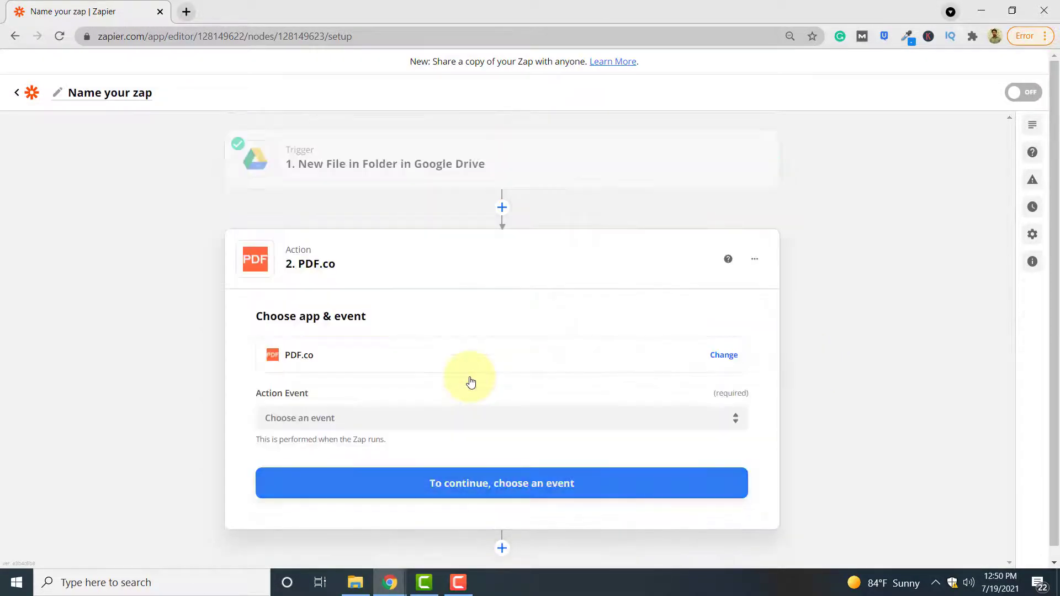
{"action": "left_click", "coordinate": [484, 404]}
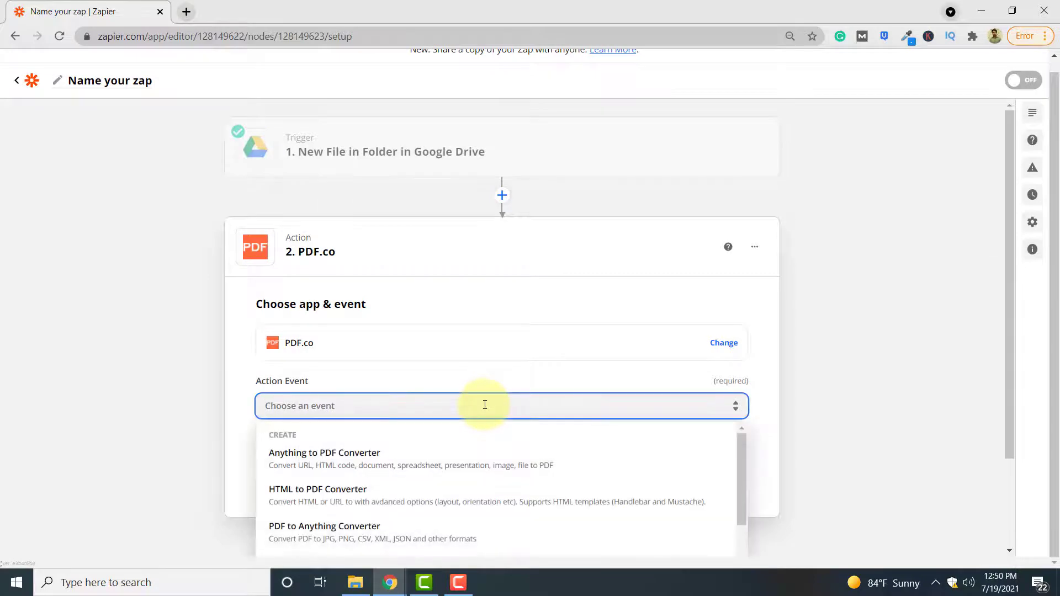
{"action": "left_click", "coordinate": [397, 464]}
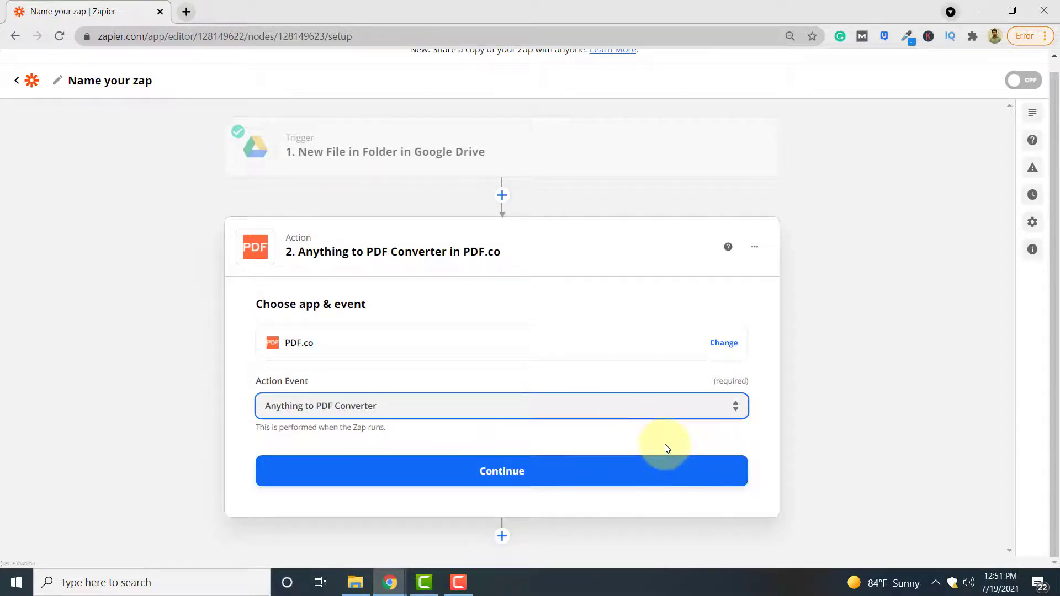
Select the connected PDF.co account for the action.
{"action": "left_click", "coordinate": [571, 469]}
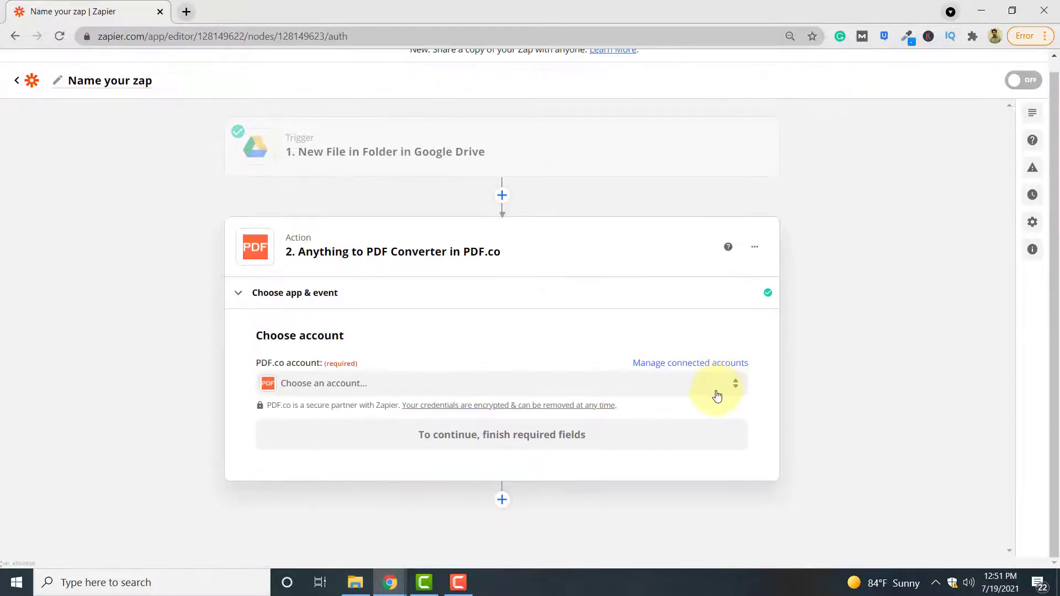
{"action": "left_click", "coordinate": [510, 384]}
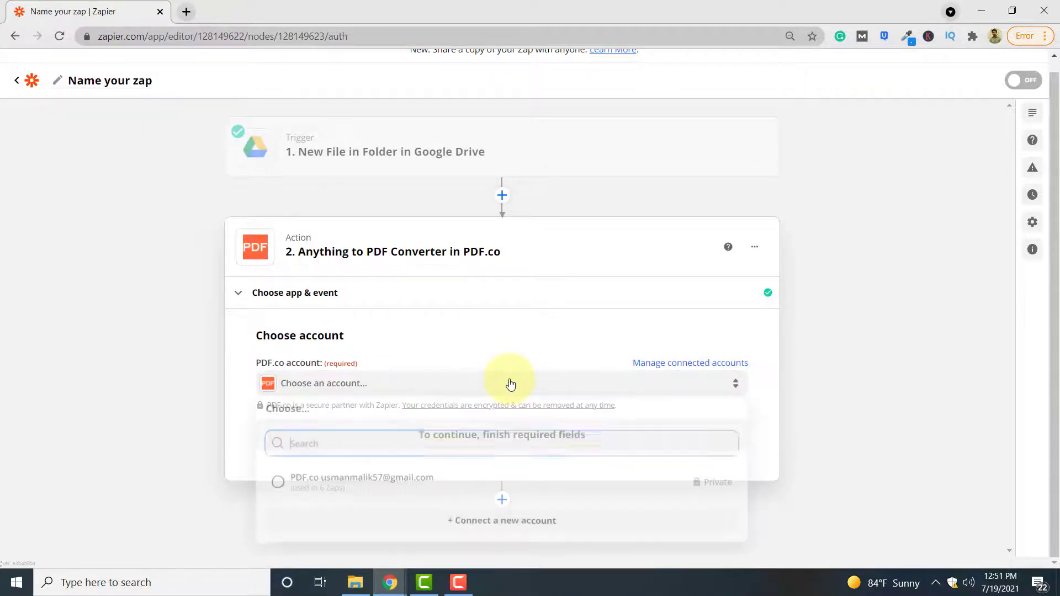
{"action": "left_click", "coordinate": [421, 479]}
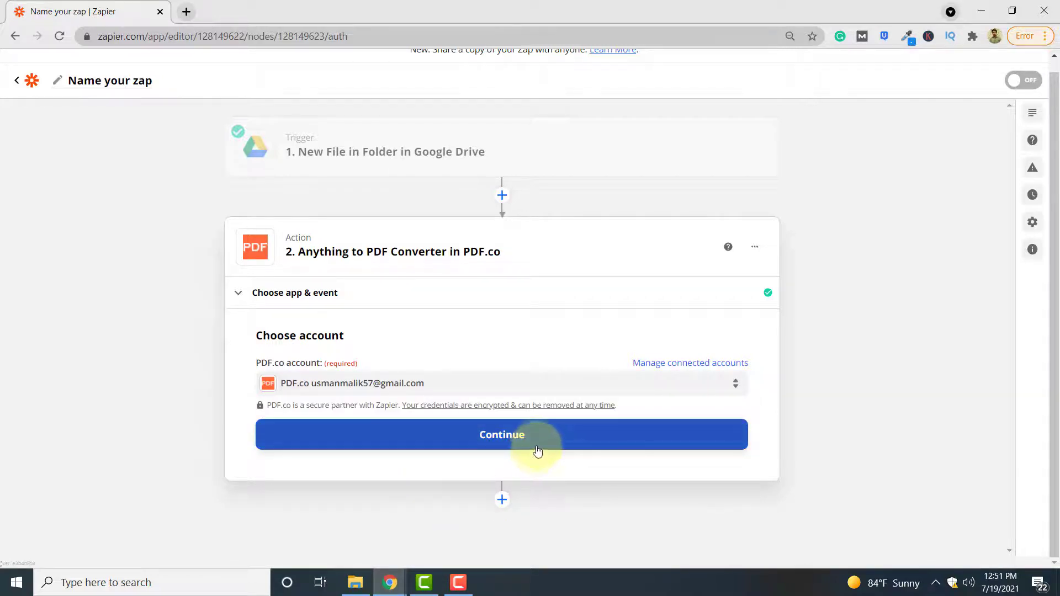
{"action": "left_click", "coordinate": [541, 439]}
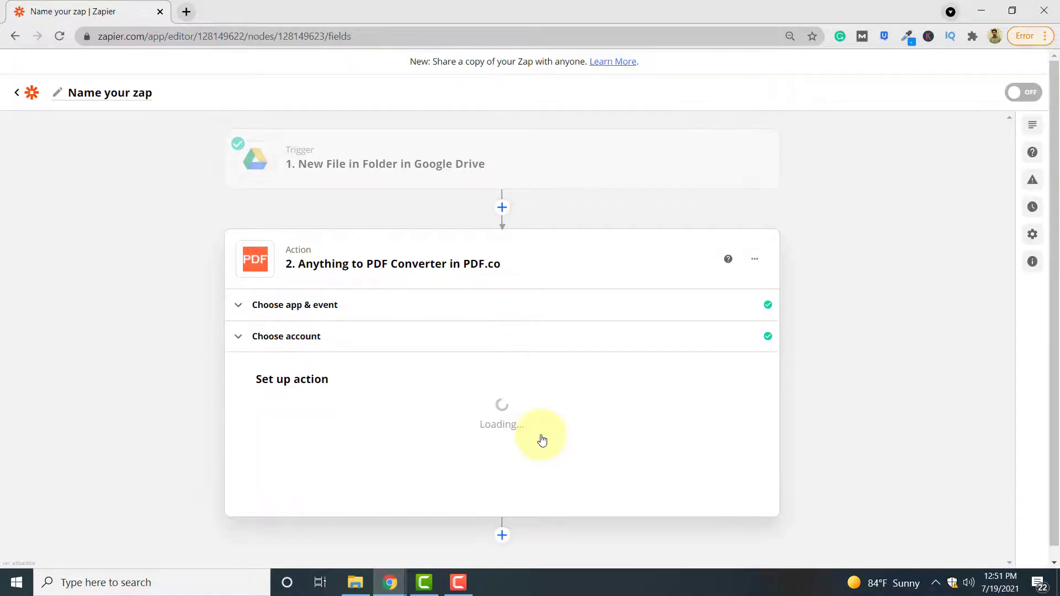
Set the Input Type to 'Link to rtf, doc, docx document'.
{"action": "scroll", "coordinate": [541, 439], "scroll_direction": "down", "scroll_amount": 3}
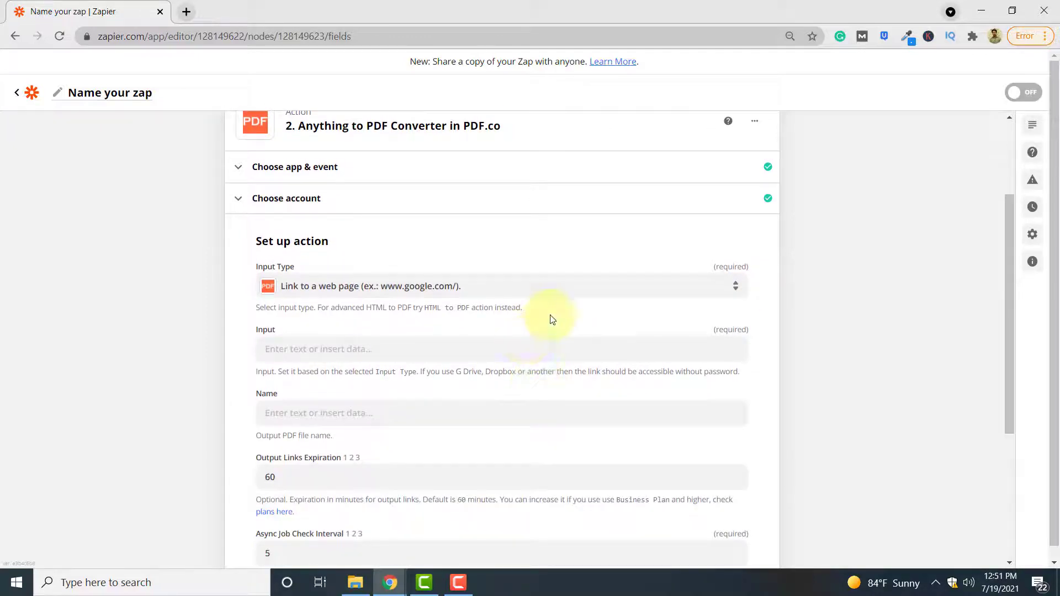
{"action": "left_click", "coordinate": [515, 294]}
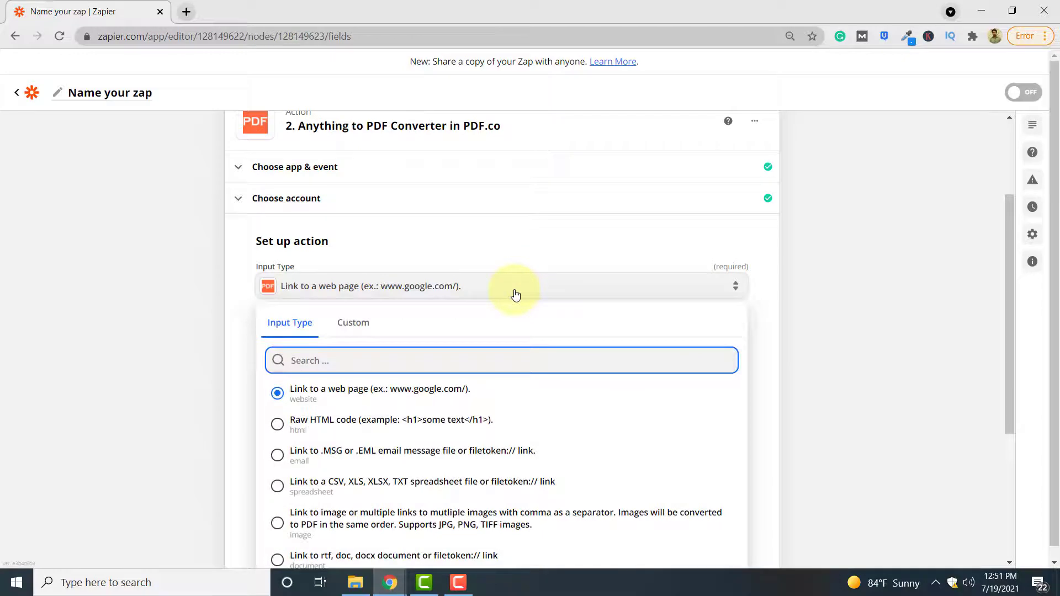
{"action": "left_click", "coordinate": [515, 294]}
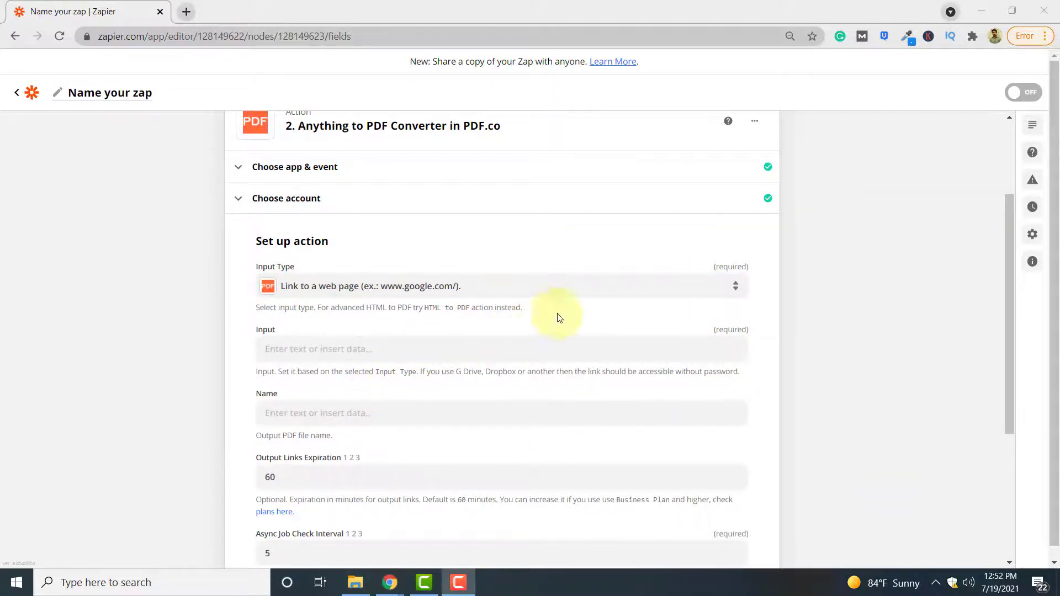
{"action": "left_click", "coordinate": [623, 287]}
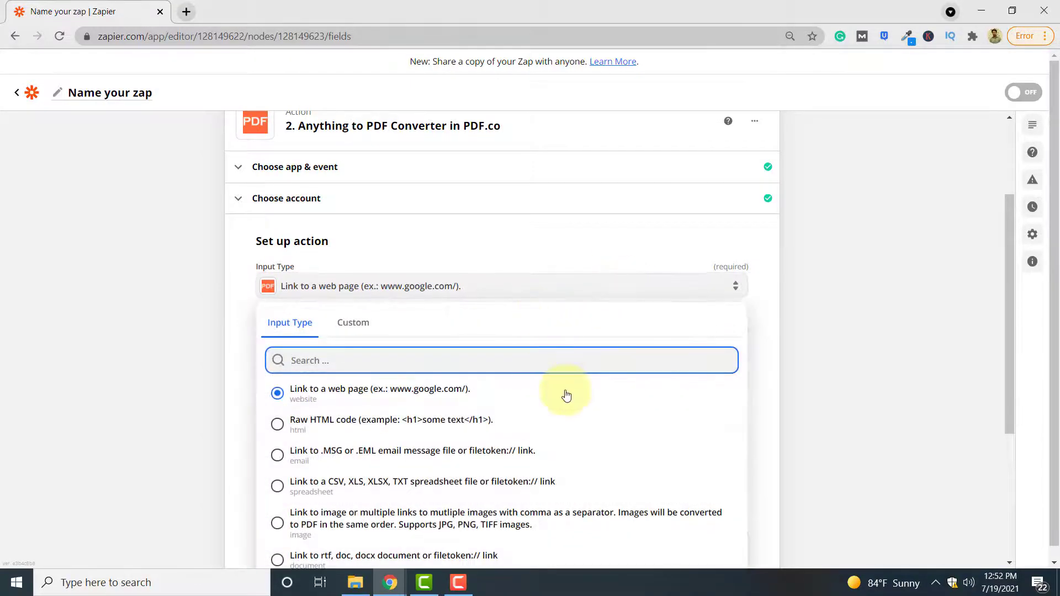
{"action": "scroll", "coordinate": [563, 395], "scroll_direction": "down", "scroll_amount": 2}
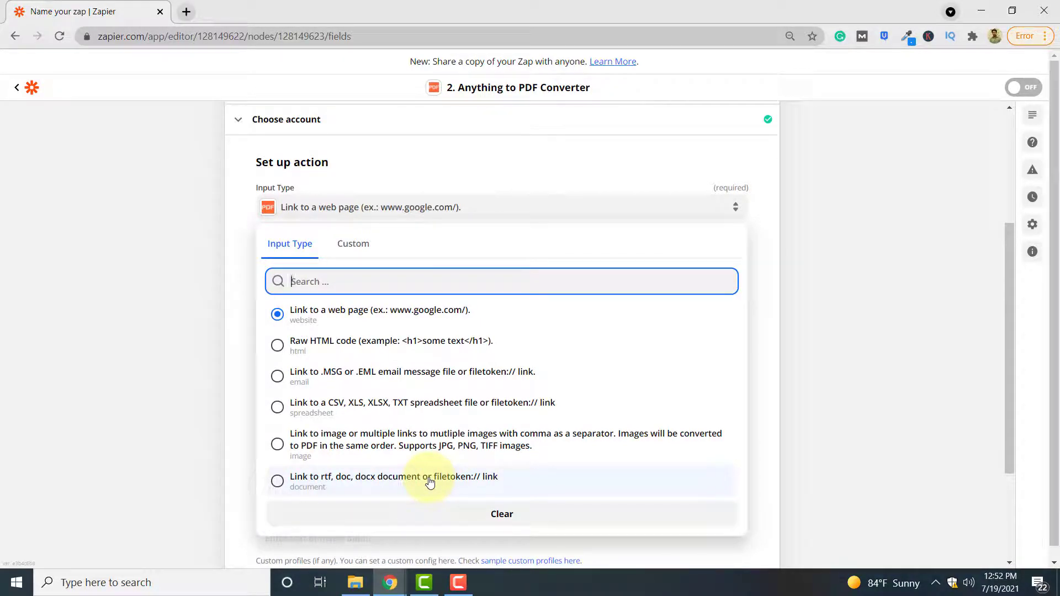
{"action": "left_click", "coordinate": [428, 482]}
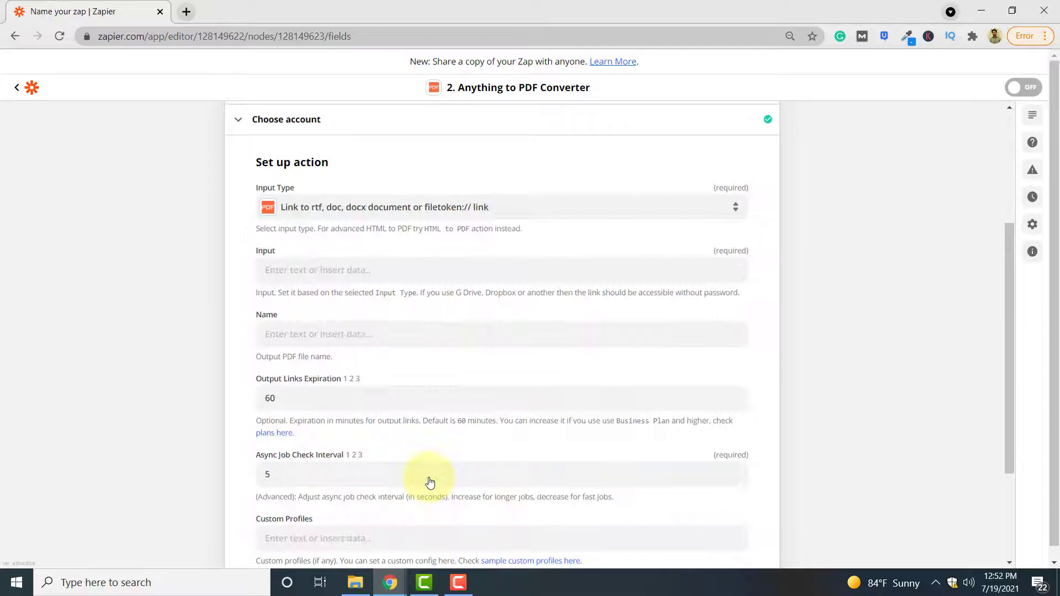
Paste the Google Docs sharing link into the Input field.
{"action": "left_click", "coordinate": [410, 277]}
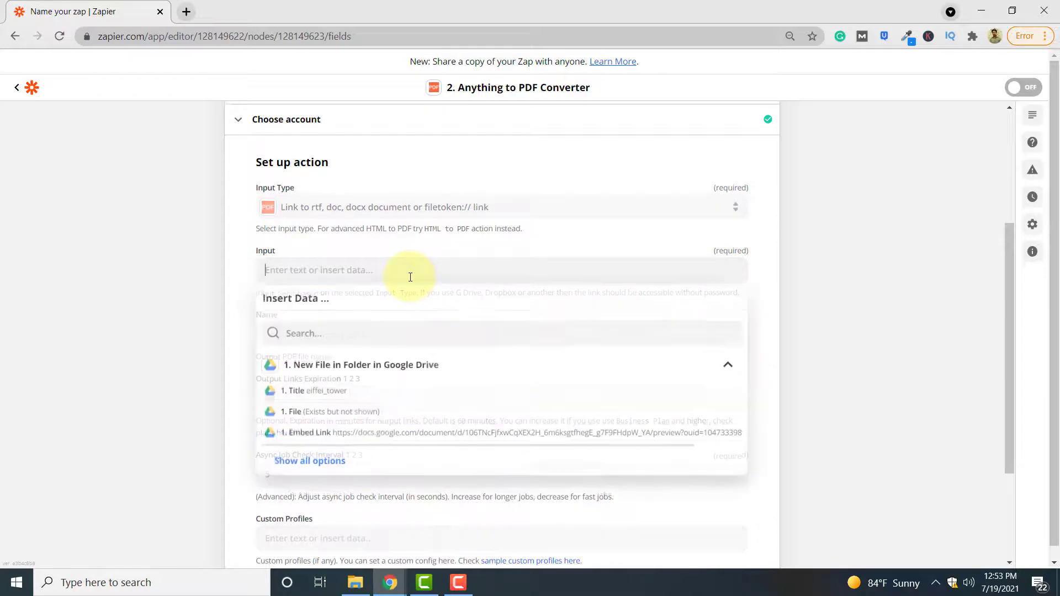
{"action": "key", "text": "Return"}
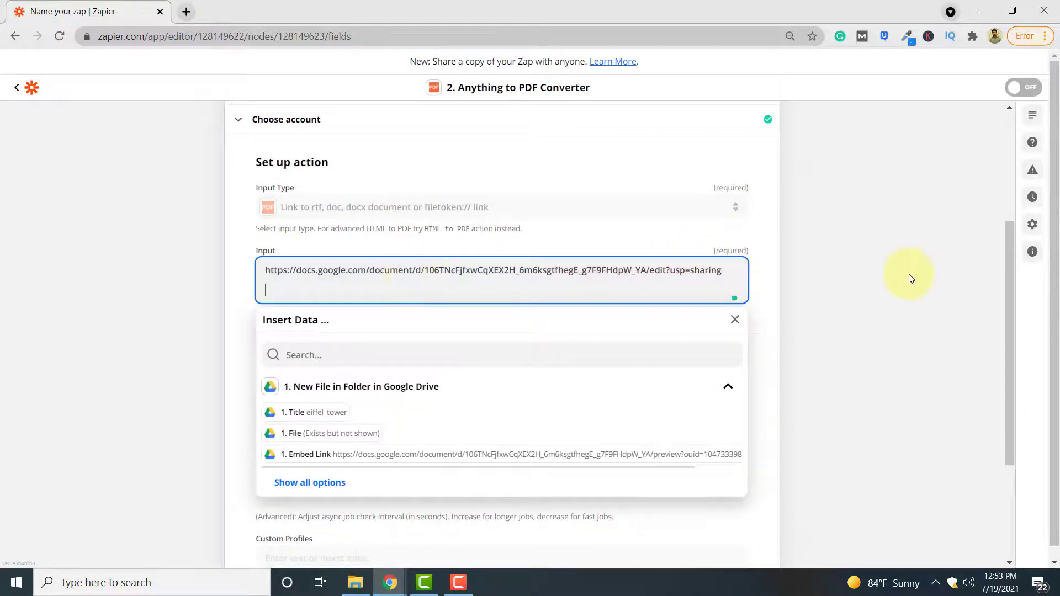
{"action": "left_click", "coordinate": [901, 281]}
{"action": "scroll", "coordinate": [535, 379], "scroll_direction": "down", "scroll_amount": 1}
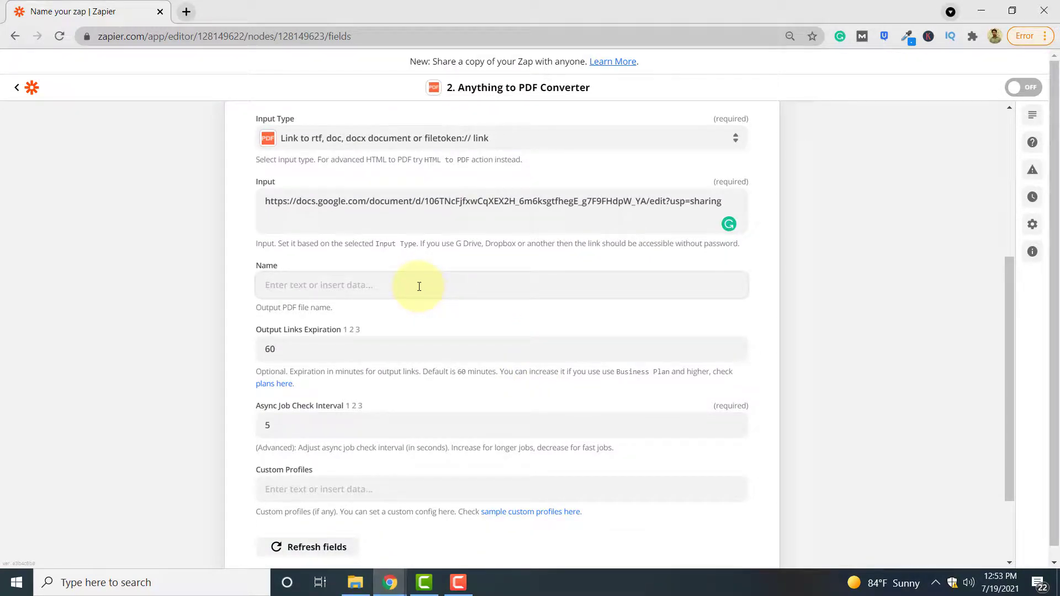
Name the output file eiffel_tower_converted.
{"action": "left_click", "coordinate": [418, 286]}
{"action": "type", "text": "eiff"}
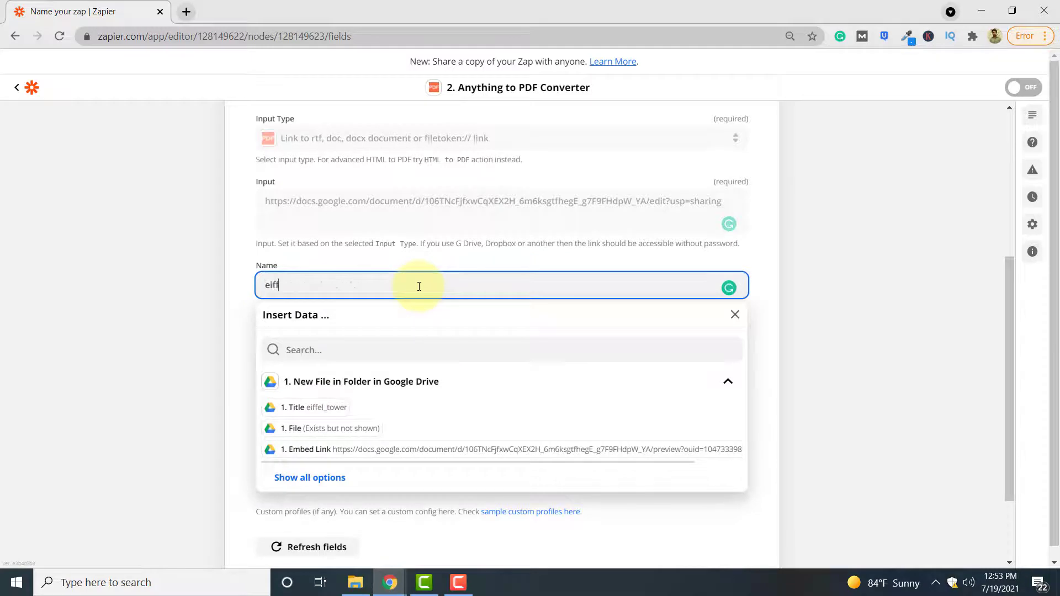
{"action": "type", "text": "el"}
{"action": "key", "text": "BackSpace"}
{"action": "type", "text": "el_tower "}
{"action": "type", "text": "converted"}
{"action": "left_click", "coordinate": [876, 285]}
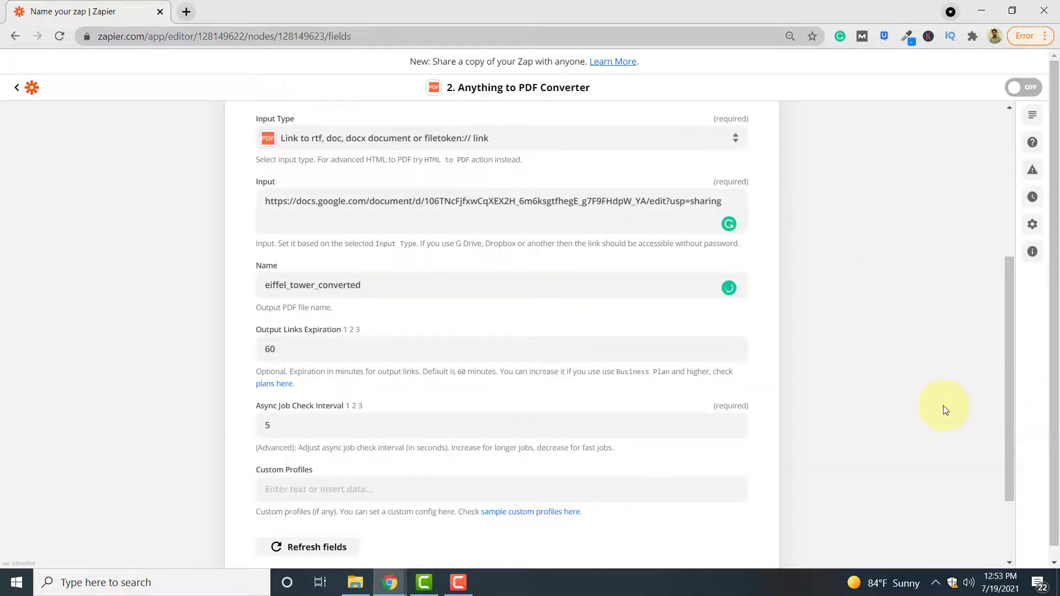
{"action": "scroll", "coordinate": [941, 406], "scroll_direction": "down", "scroll_amount": 2}
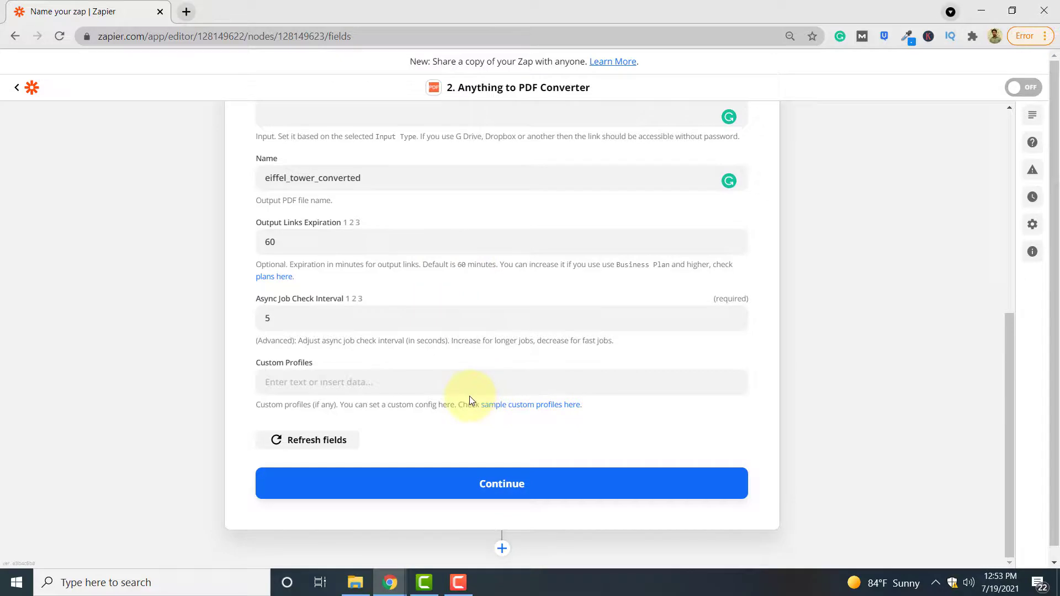
Test the PDF.co action, getting status 200 and a URL for eiffel_tower_converted.pdf.
{"action": "left_click", "coordinate": [596, 490]}
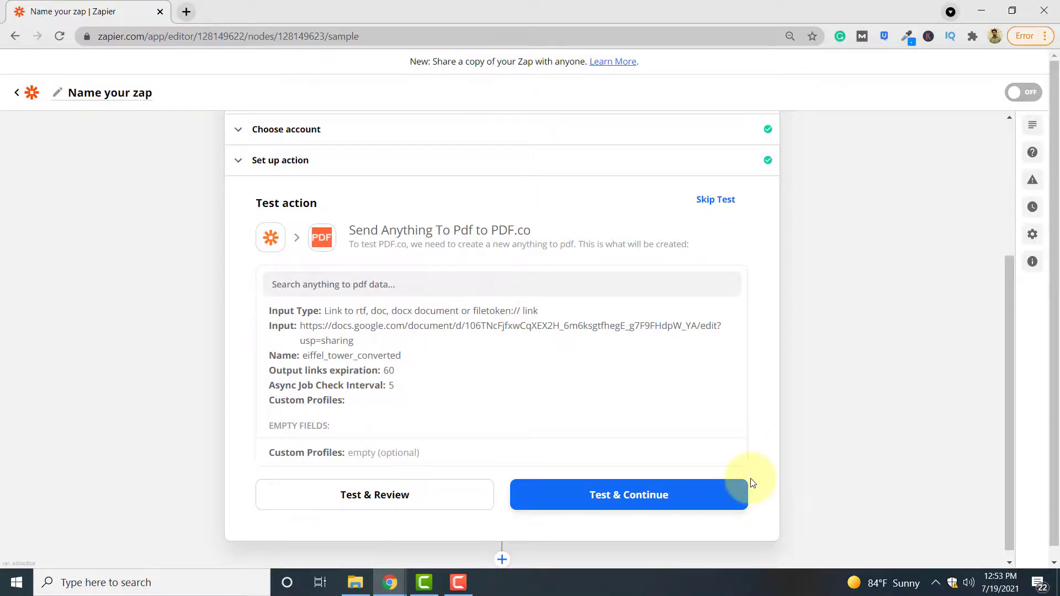
{"action": "left_click", "coordinate": [708, 497]}
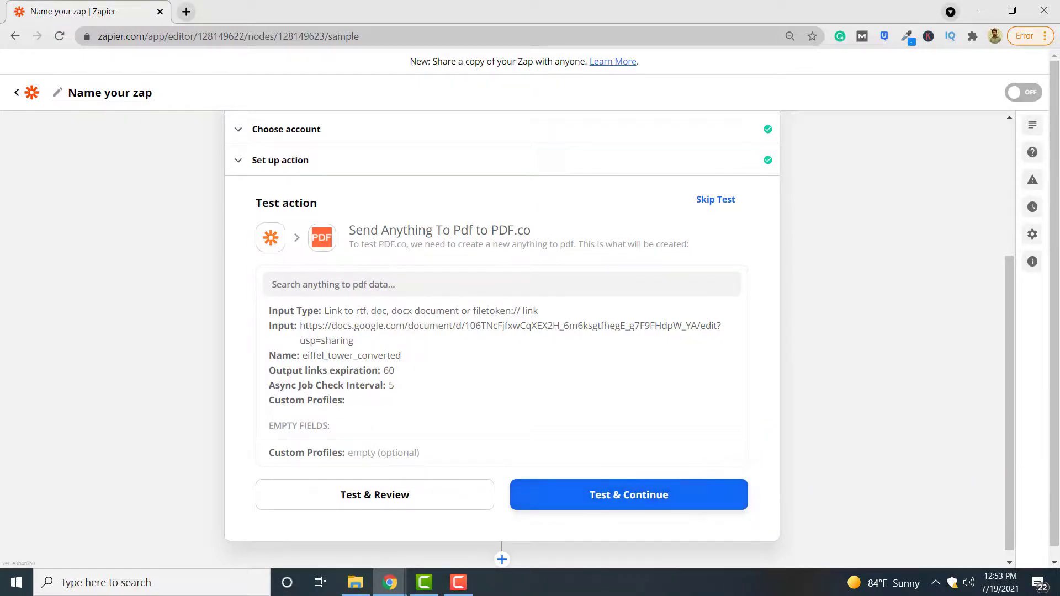
{"action": "left_click", "coordinate": [667, 497]}
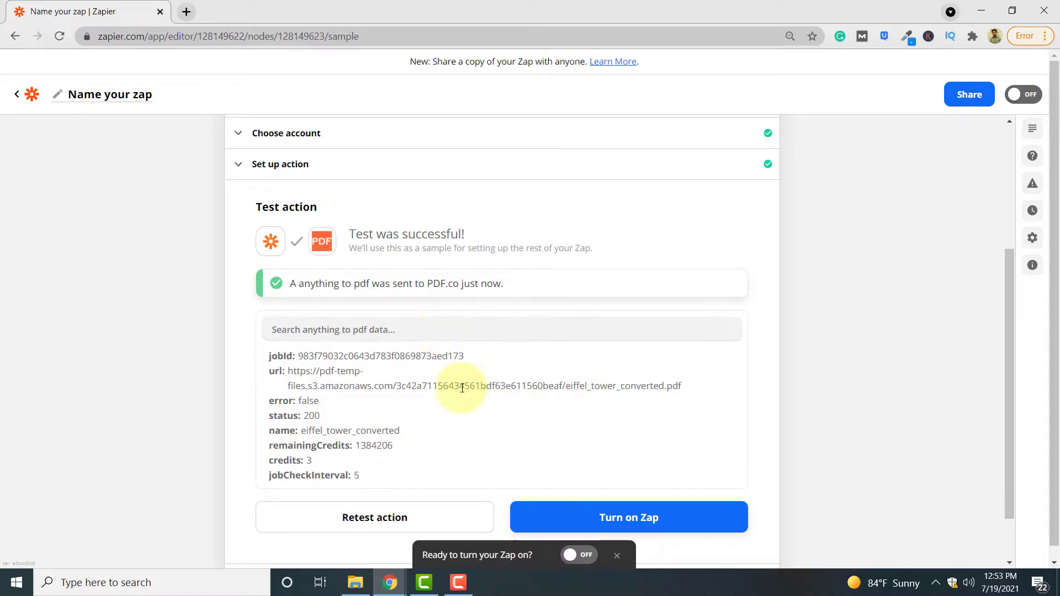
Open the returned PDF URL in a new tab, then go back to Zapier.
{"action": "left_click_drag", "start_coordinate": [686, 390], "coordinate": [287, 375]}
{"action": "key", "text": "ctrl+c"}
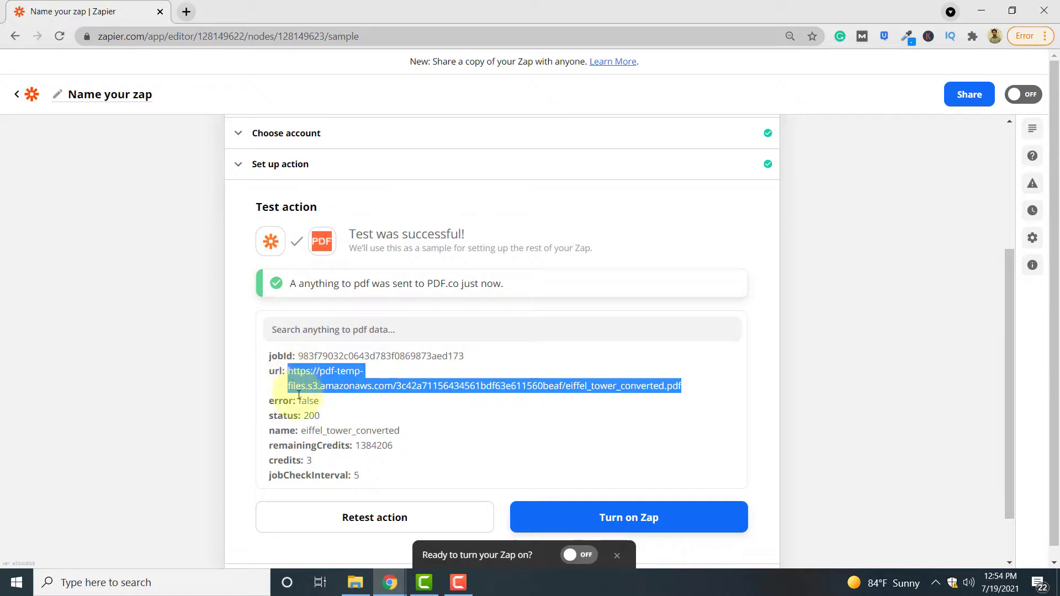
{"action": "left_click", "coordinate": [186, 12]}
{"action": "key", "text": "ctrl+v"}
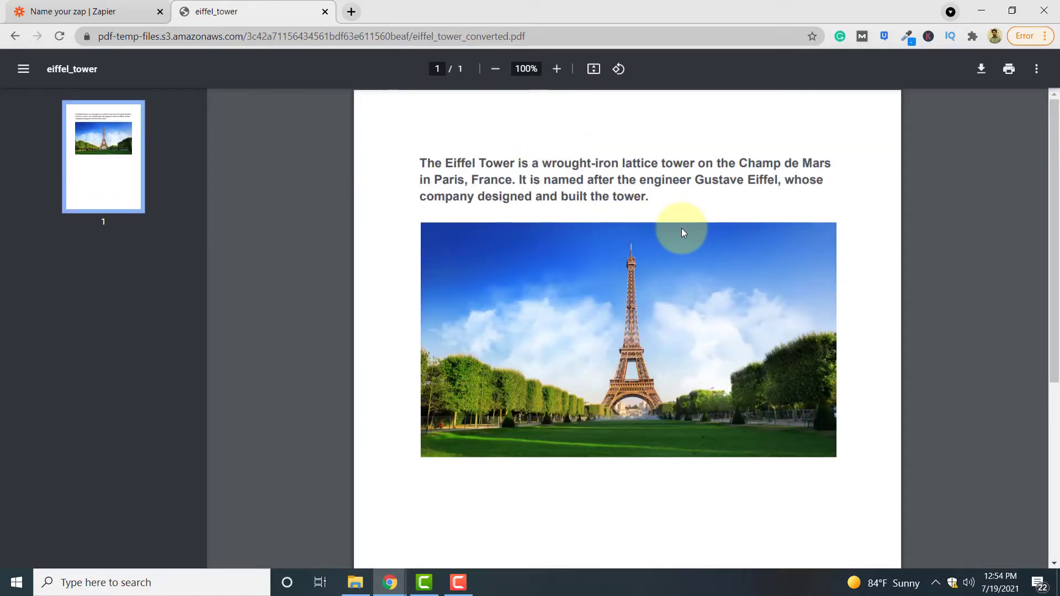
{"action": "left_click", "coordinate": [99, 11]}
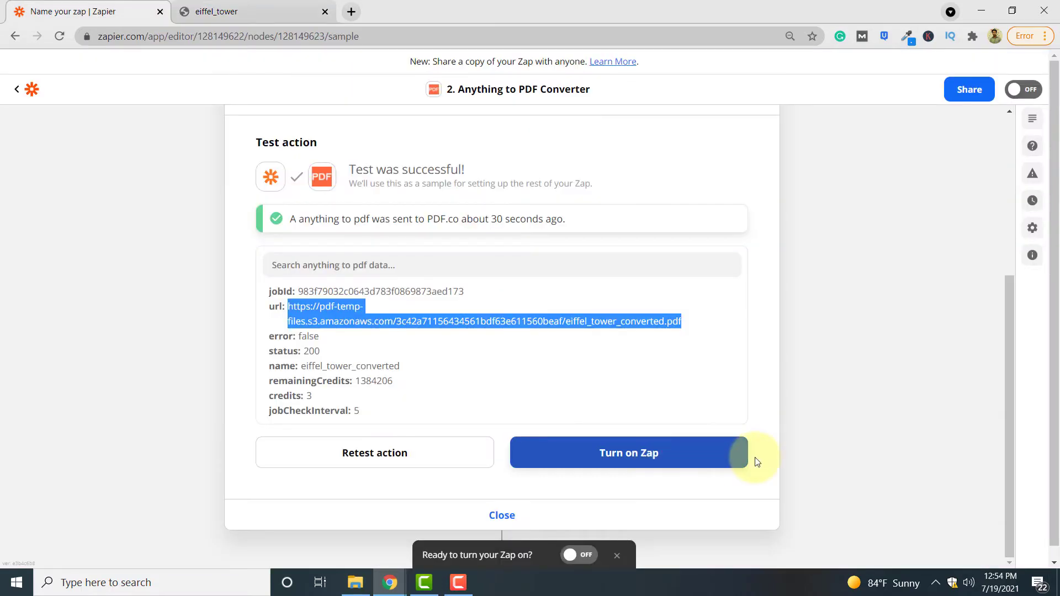